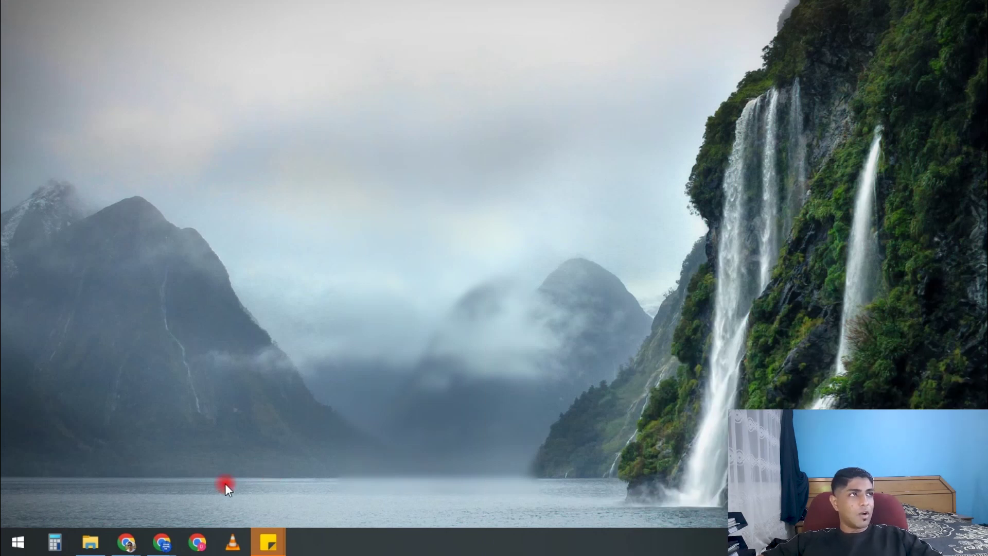
- Open ip range2.xlsx from the Home folder and scroll through its device names and MAC addresses
click(90, 542)
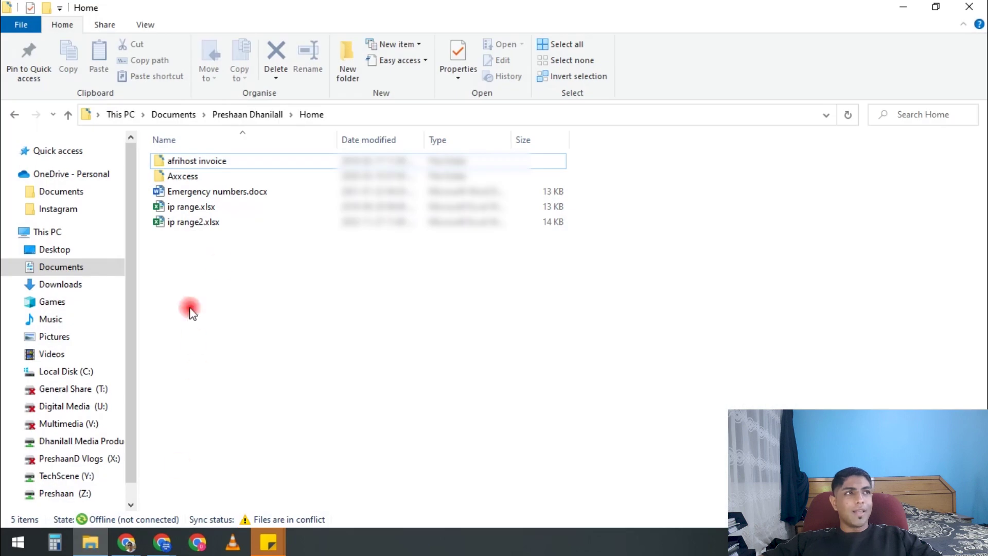
click(225, 225)
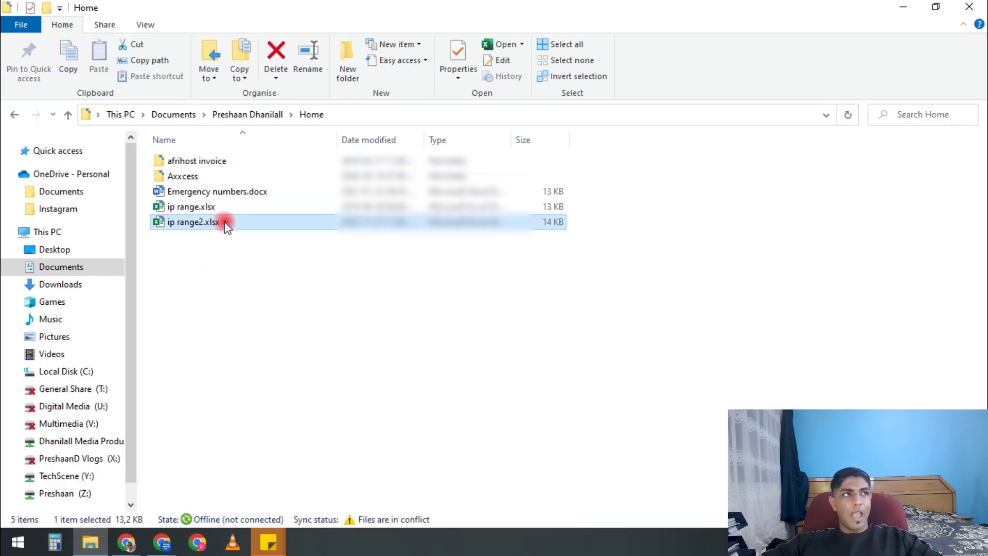
double_click(226, 223)
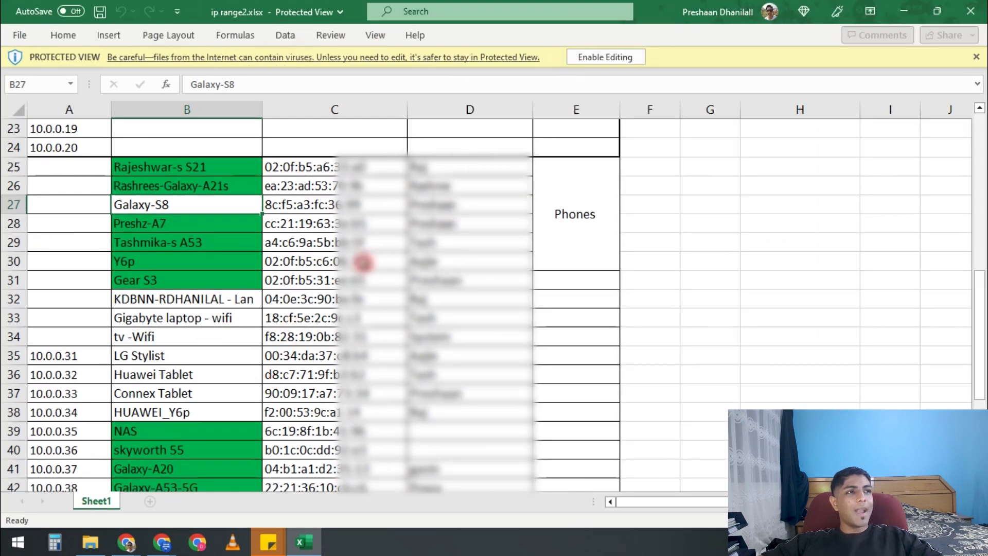
scroll(264, 242, down, 1)
scroll(267, 247, up, 1)
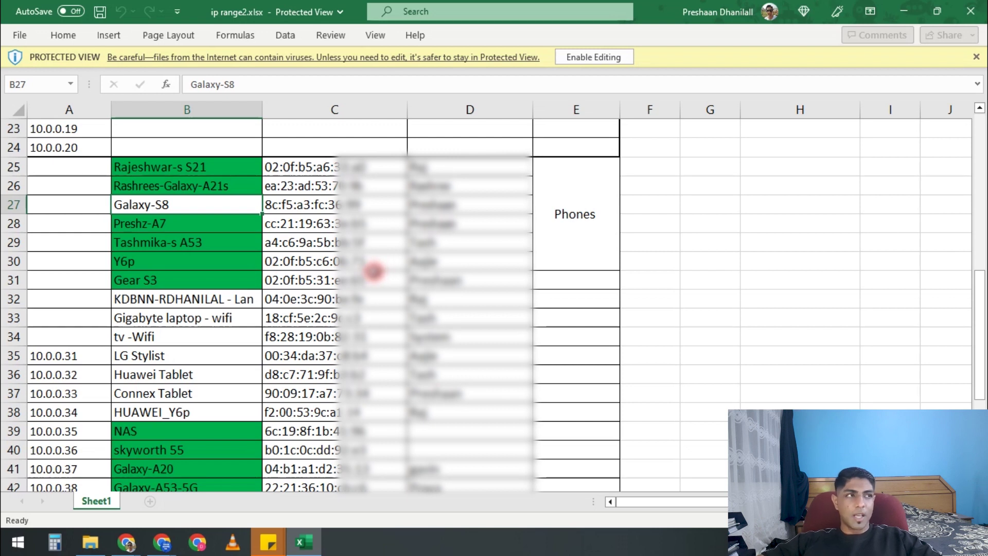
- Close Excel and load the router login page at 10.0.0.4 in Chrome
key(alt+F4)
click(126, 542)
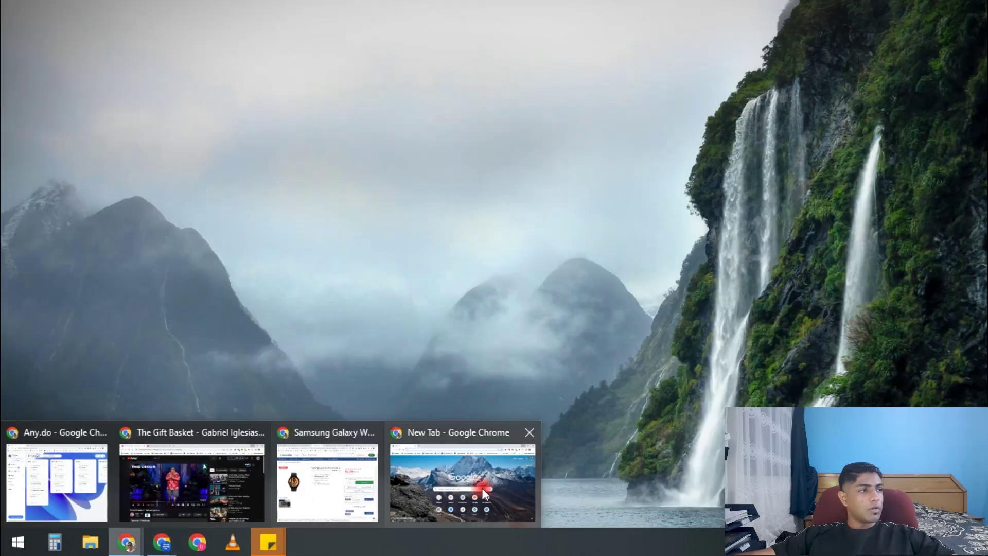
click(489, 487)
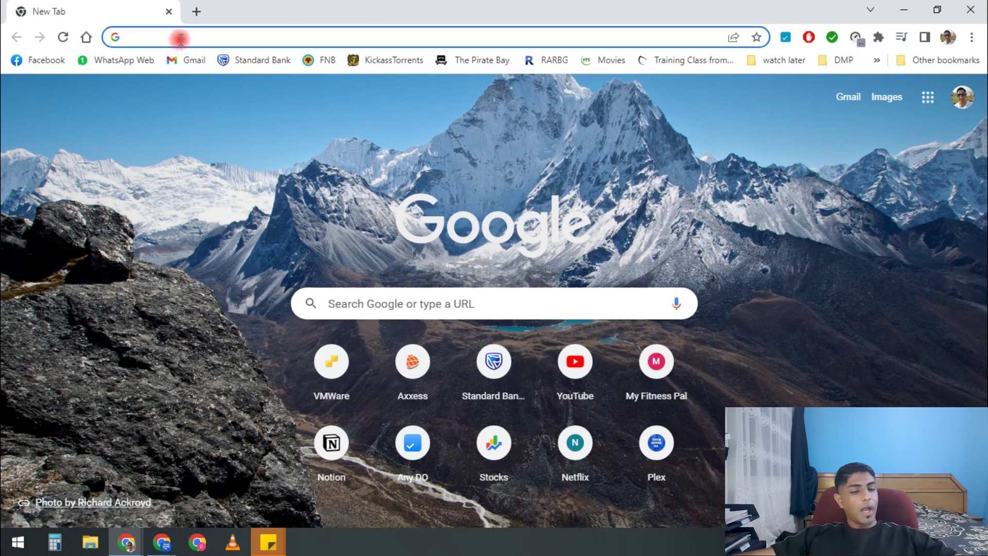
text(10.0.0.4)
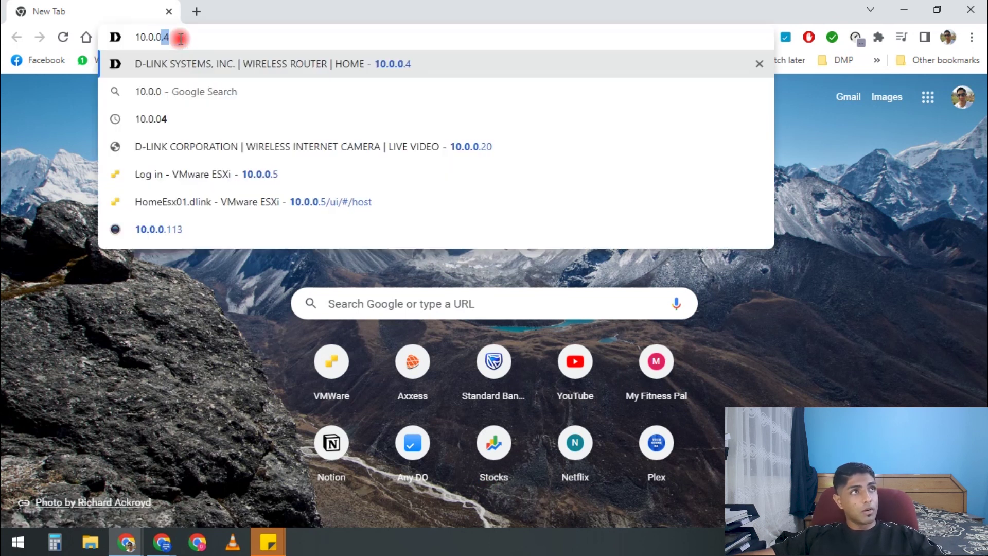
key(Return)
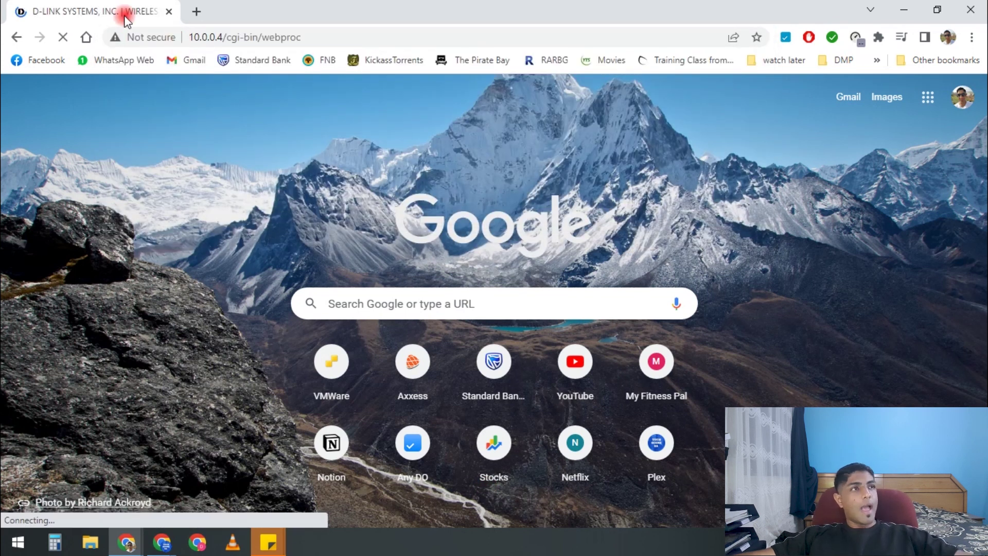
- Sign in with the saved router password and scroll the Status page to LAN Computers
right_click(187, 195)
click(523, 235)
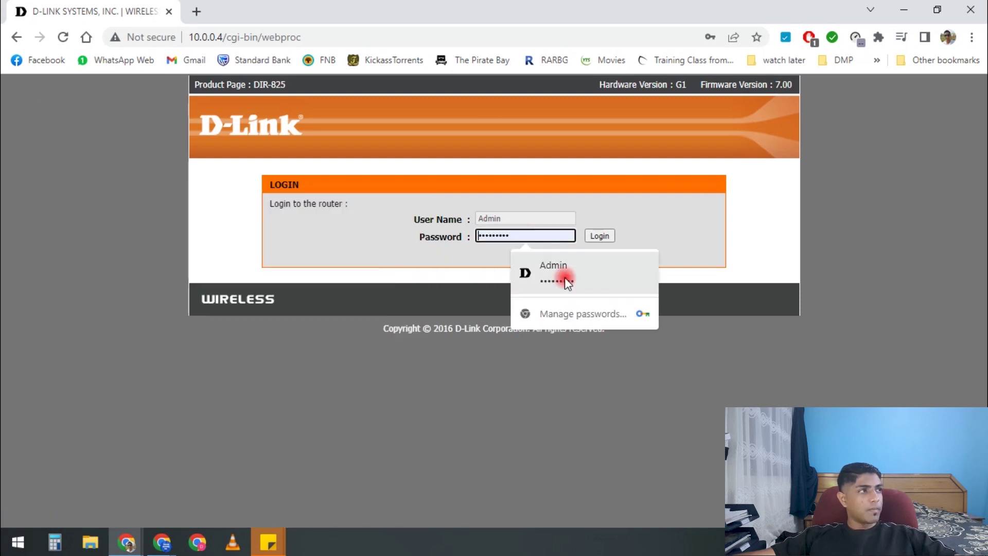
click(564, 277)
click(597, 236)
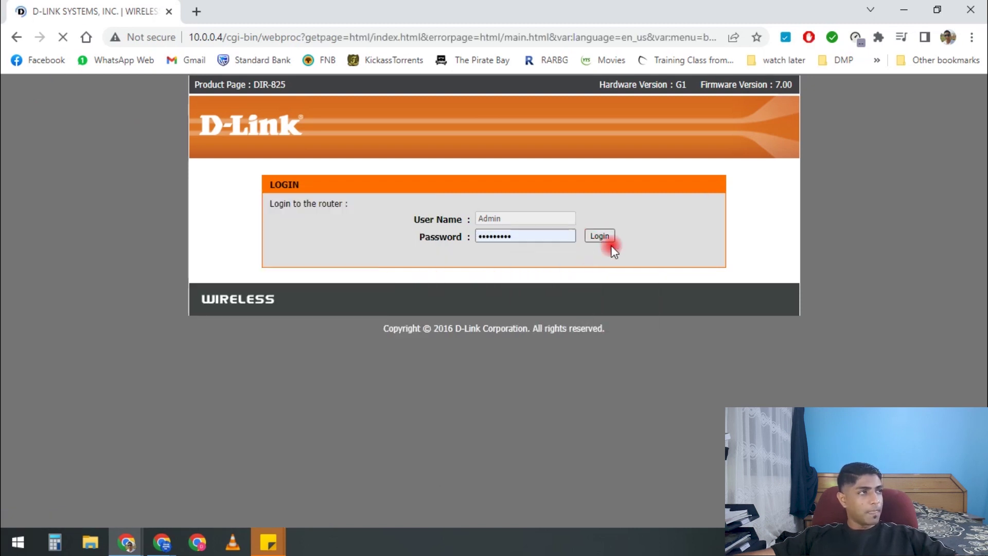
click(641, 171)
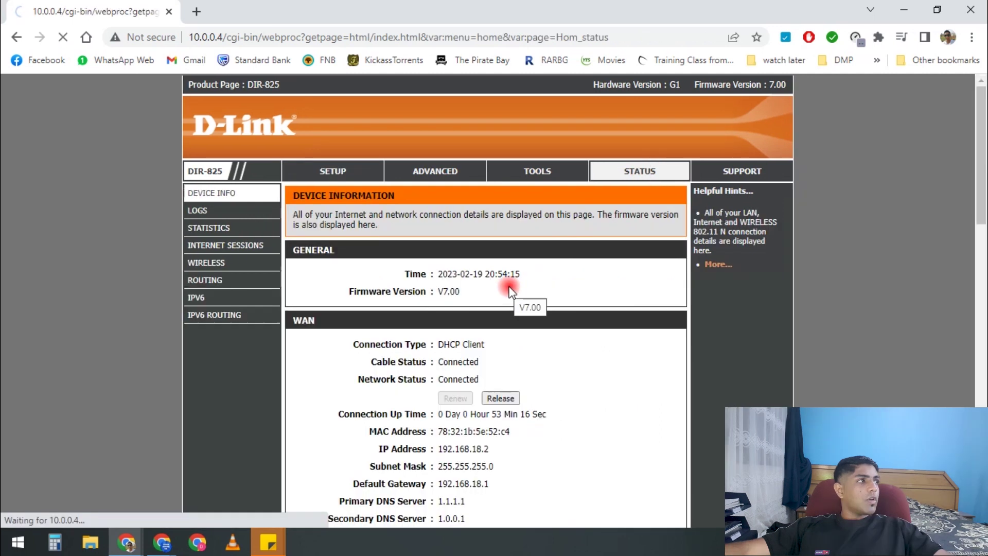
scroll(510, 288, down, 1)
scroll(509, 291, down, 15)
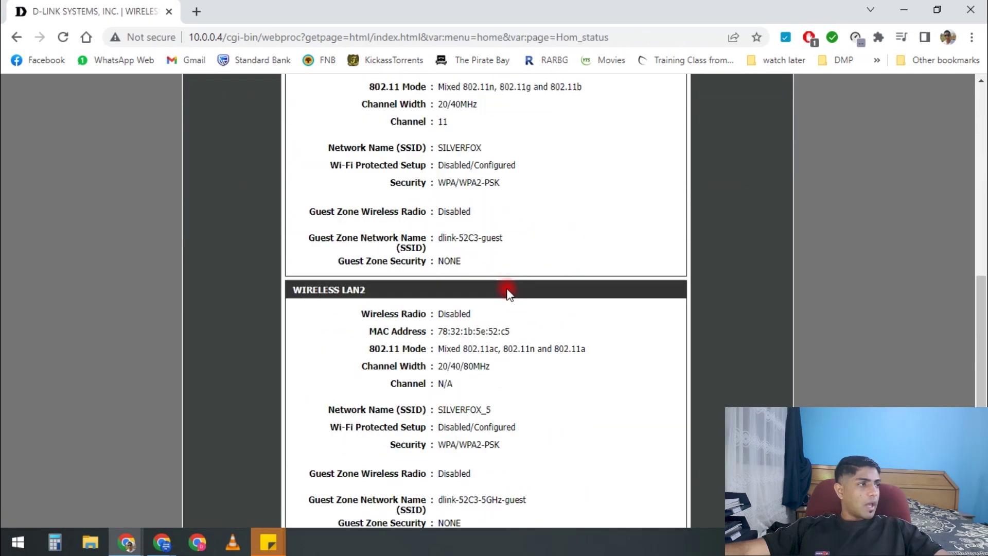
scroll(507, 292, down, 2)
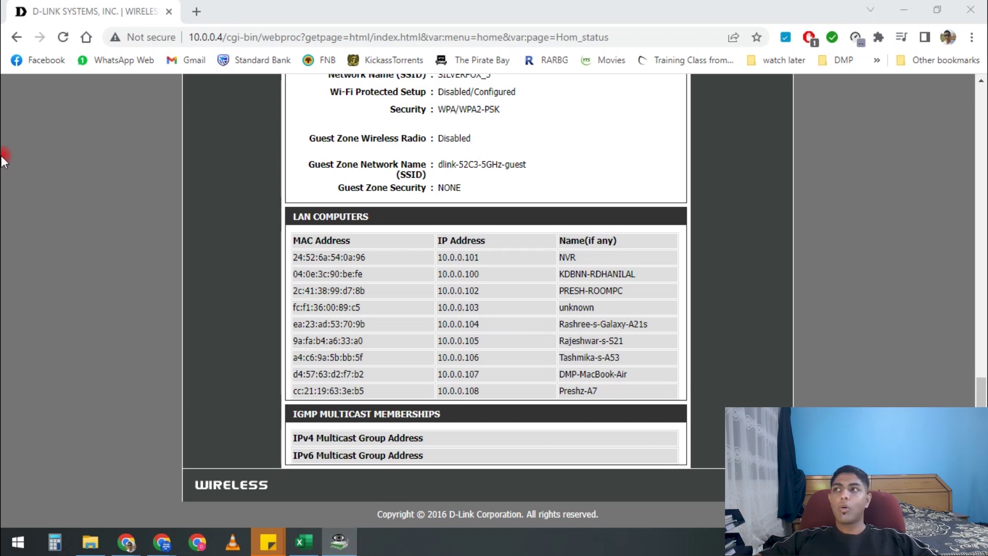
- Switch from the router's LAN Computers list to Wireless Network Watcher
key(alt+Tab)
- Position Wireless Network Watcher beside the router list, then maximize it to show every column
drag(172, 126, 408, 11)
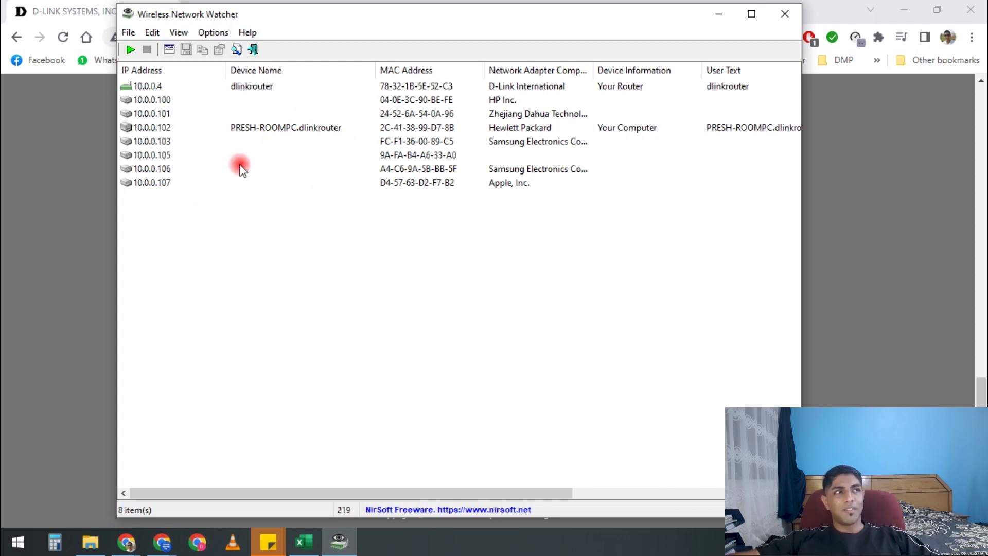
drag(283, 22, 246, 73)
click(257, 380)
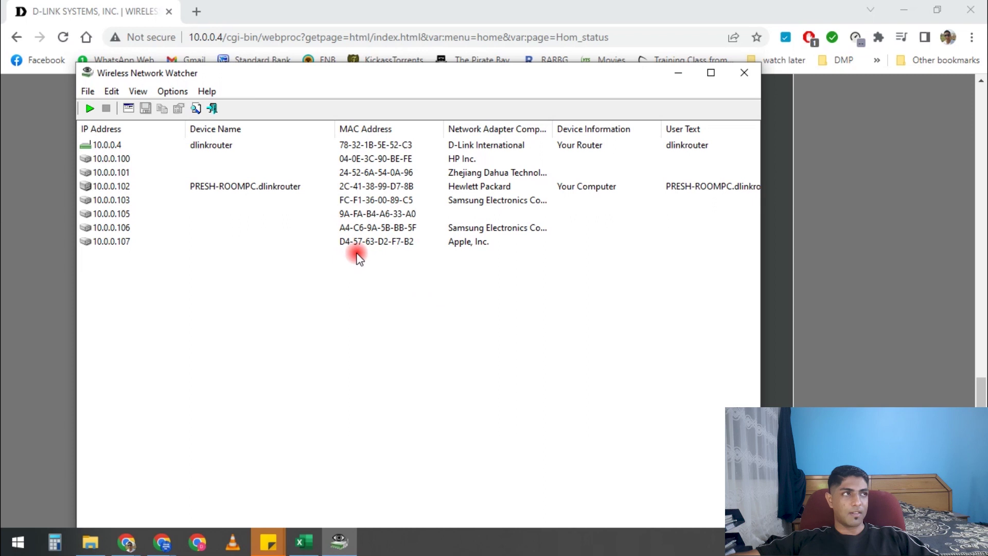
click(712, 73)
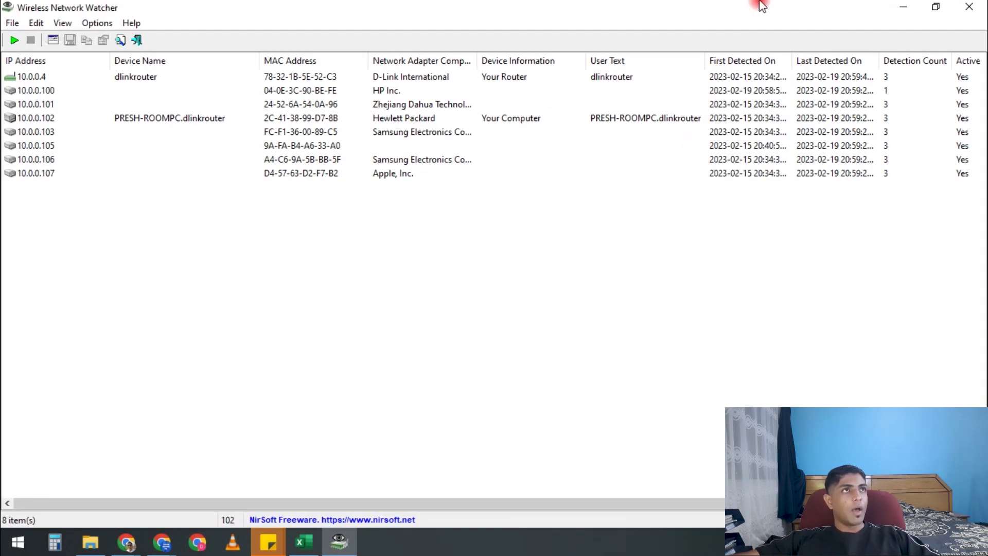
click(17, 541)
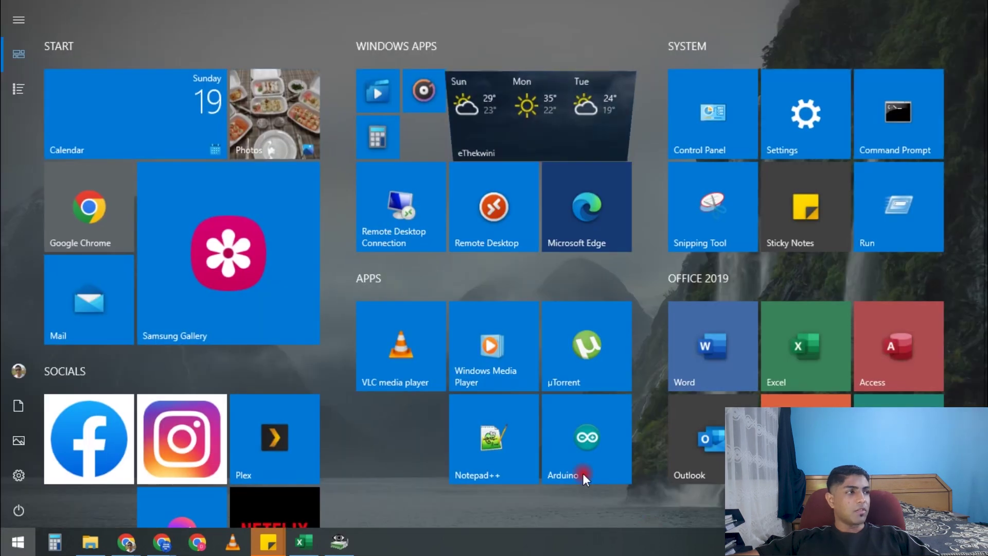
- Launch Angry IP Scanner from All apps, dismiss the update notice, and confirm range 10.0.0.0–10.0.0.255
click(11, 90)
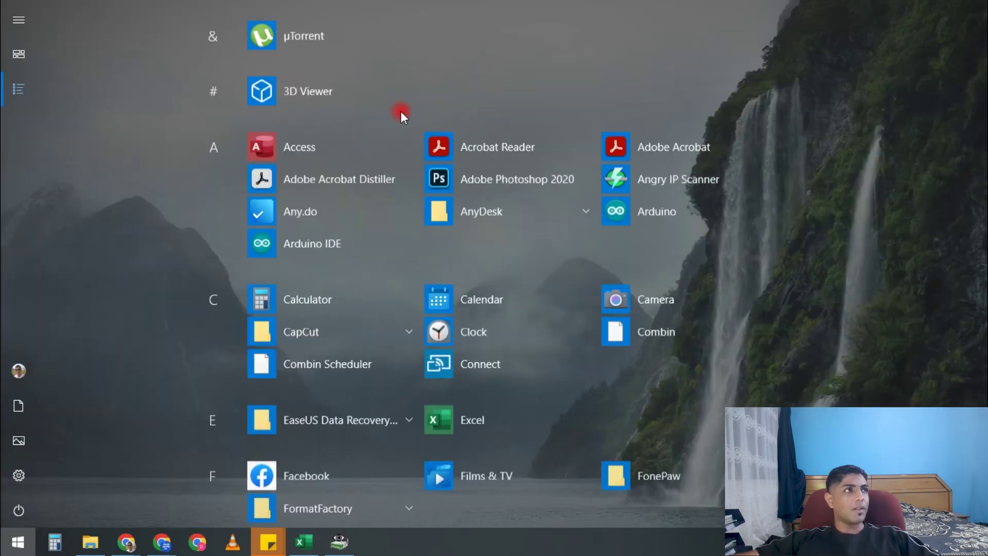
click(653, 174)
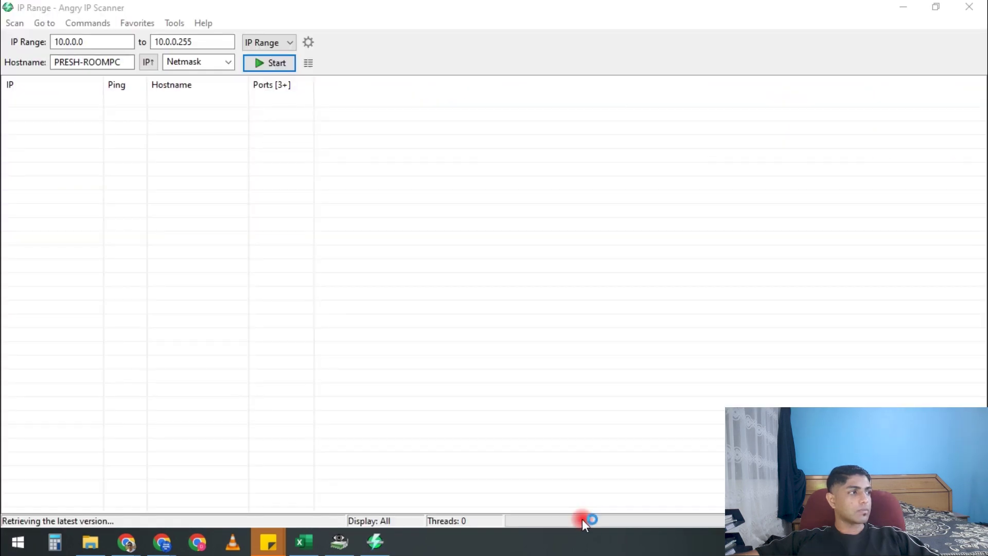
key(Escape)
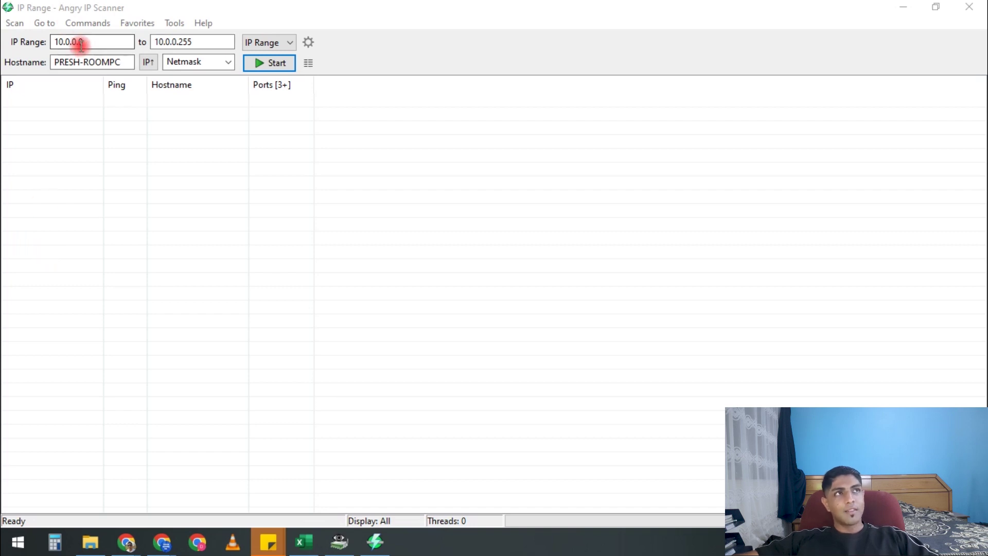
click(211, 37)
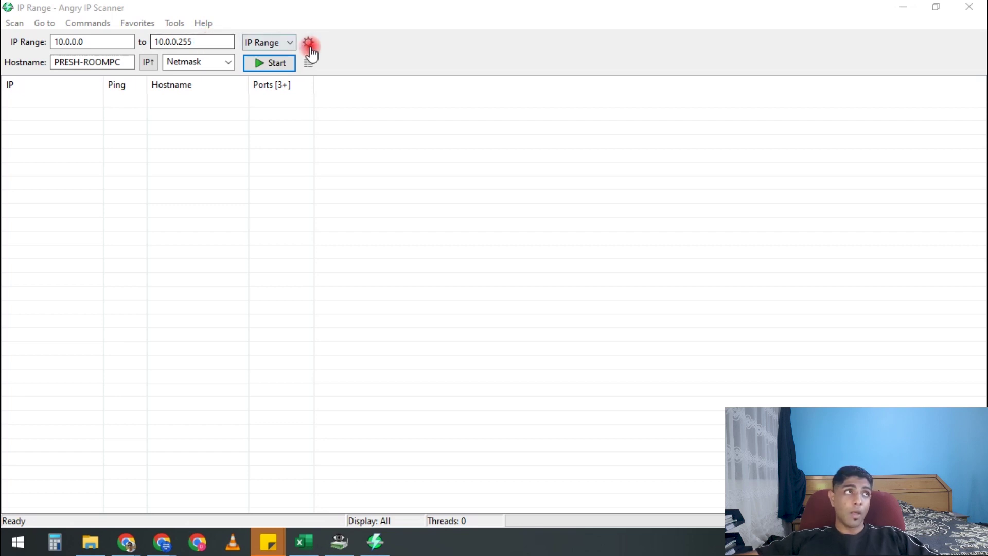
- Start scanning 10.0.0.0–10.0.0.255 and scroll through the results as they come in
click(271, 63)
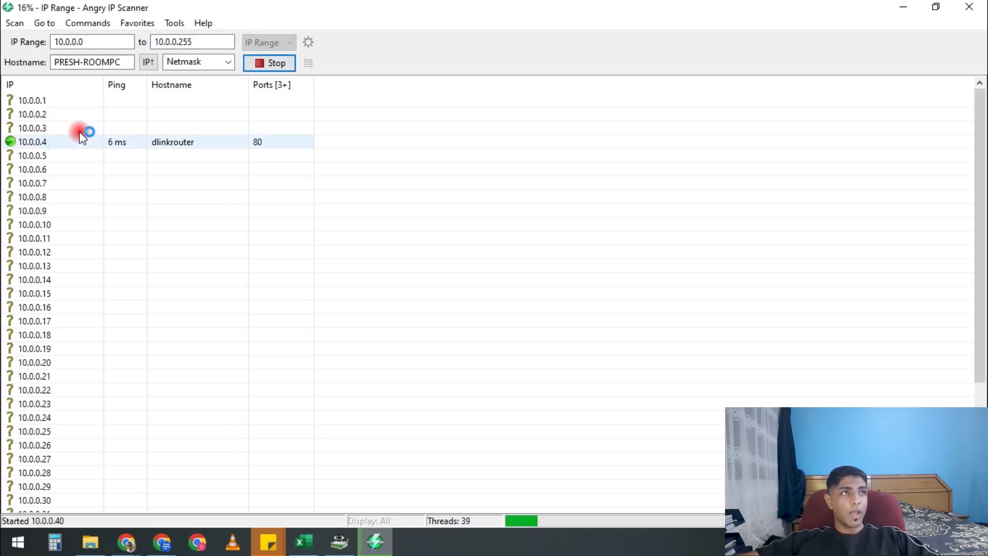
scroll(55, 132, down, 8)
scroll(57, 135, down, 15)
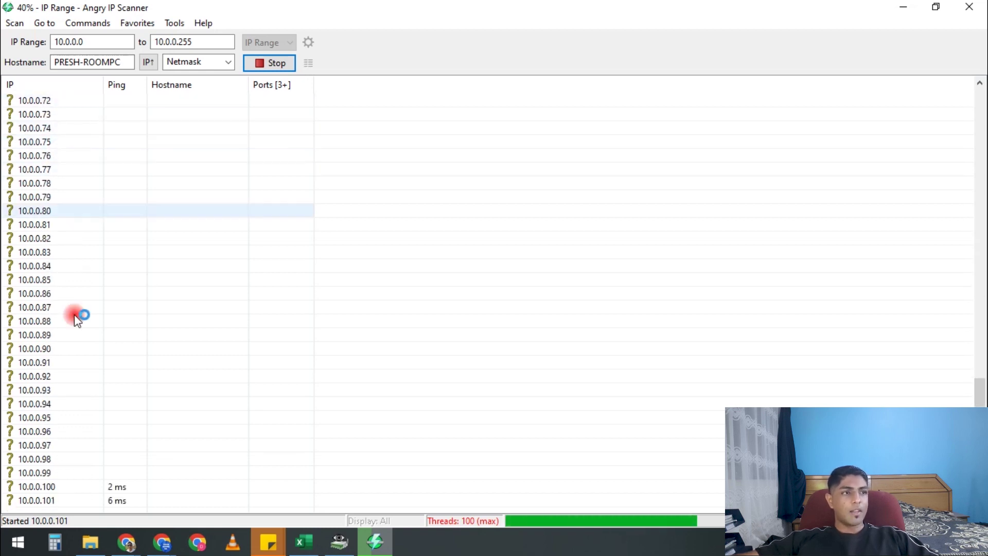
scroll(76, 389, up, 20)
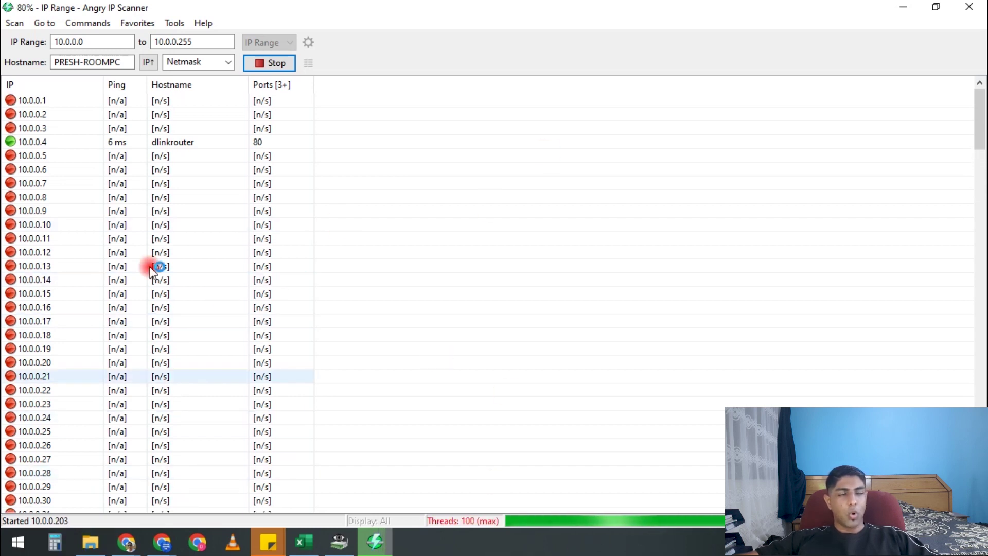
scroll(192, 211, down, 4)
scroll(192, 211, down, 20)
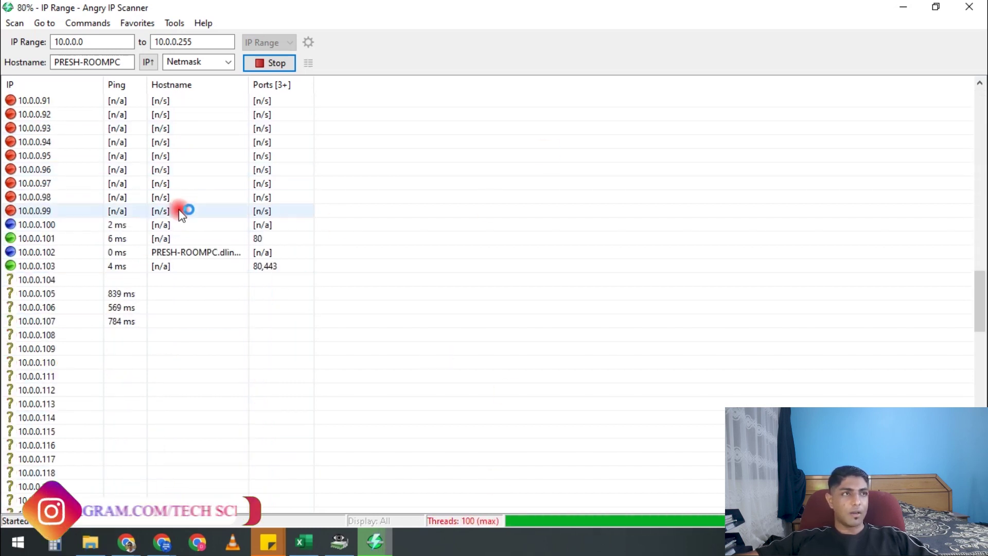
scroll(149, 283, down, 3)
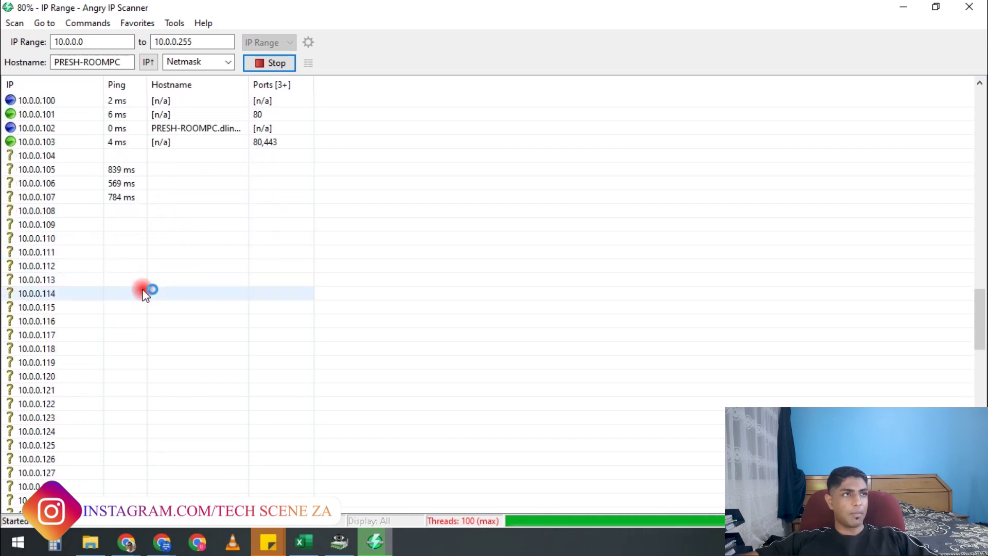
scroll(88, 216, up, 2)
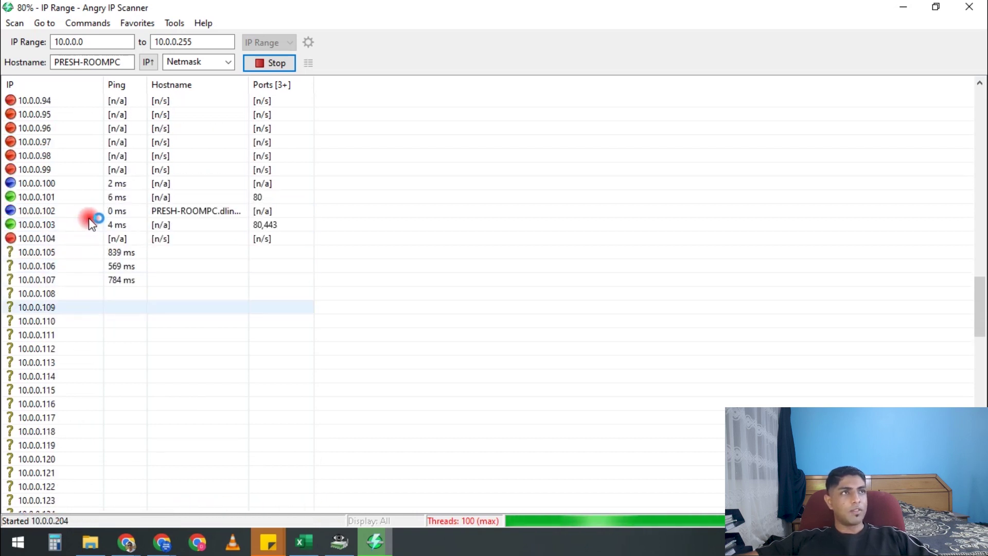
scroll(55, 211, up, 6)
scroll(44, 198, down, 3)
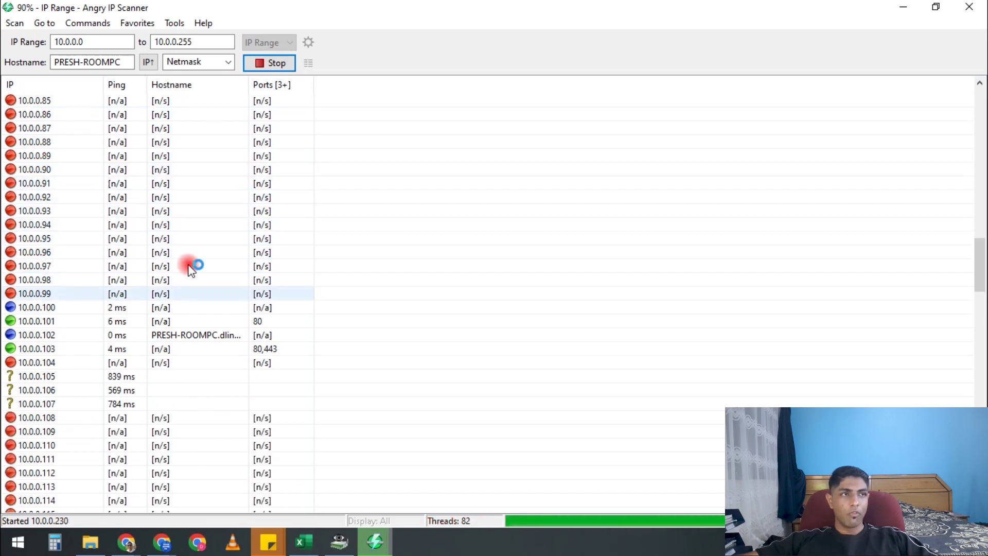
scroll(155, 260, down, 7)
scroll(55, 271, up, 9)
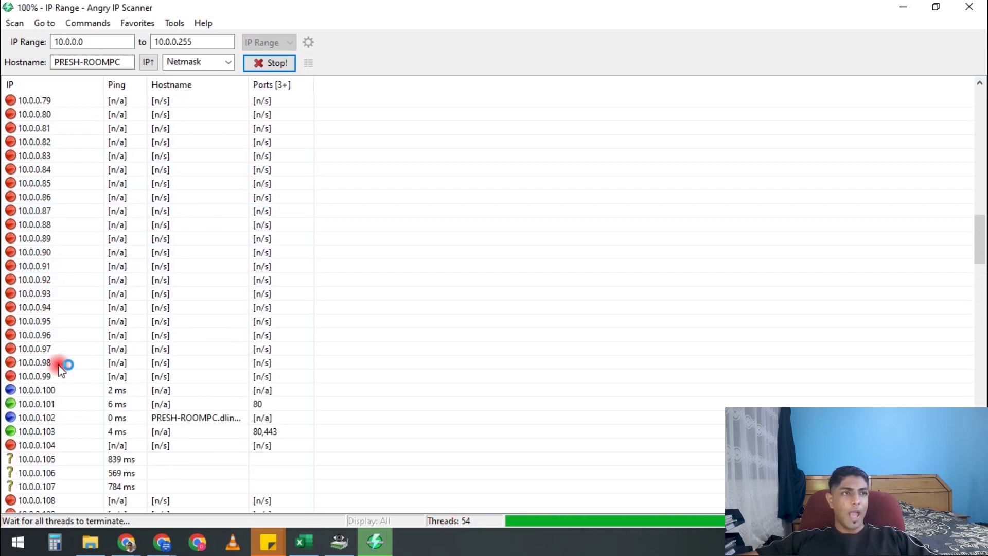
scroll(60, 375, down, 2)
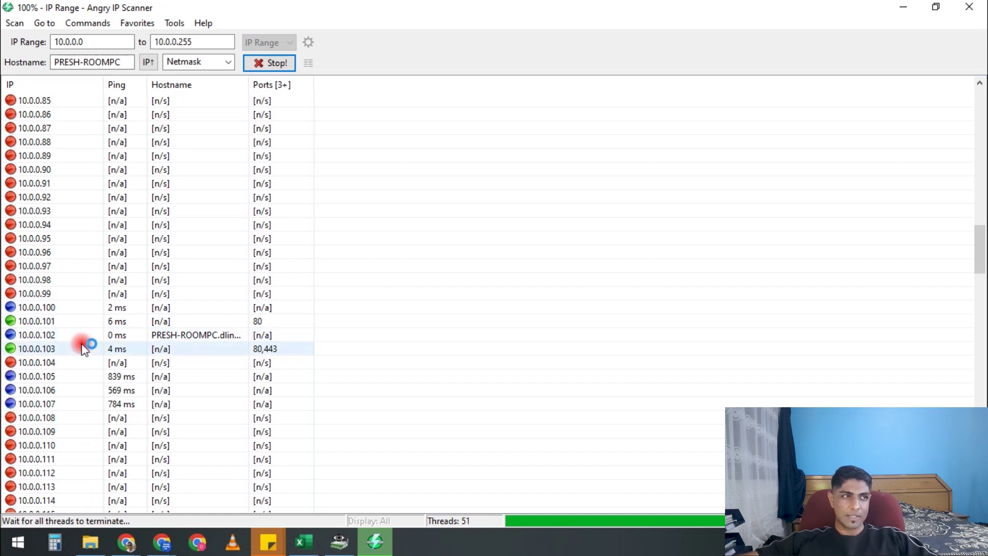
scroll(84, 346, down, 6)
scroll(87, 342, down, 20)
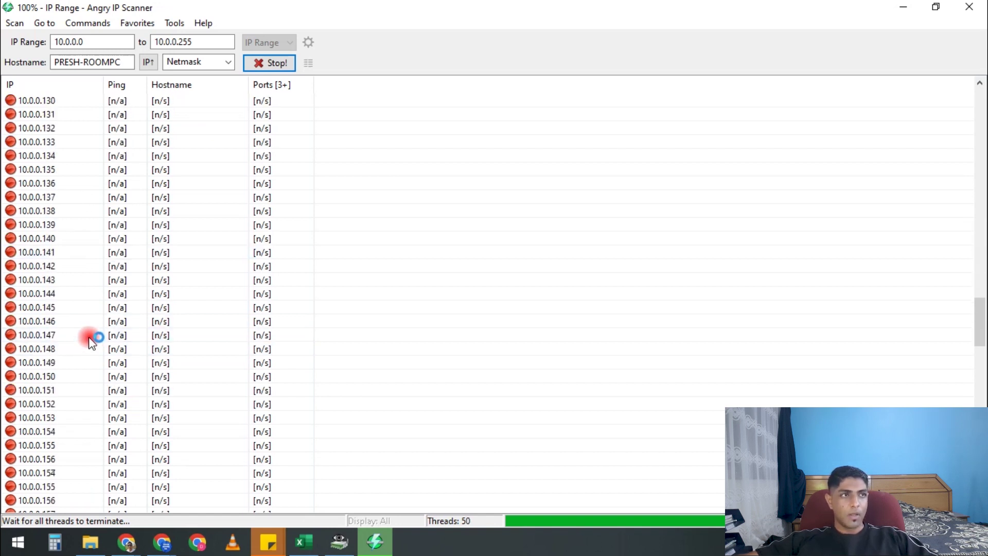
scroll(22, 250, down, 7)
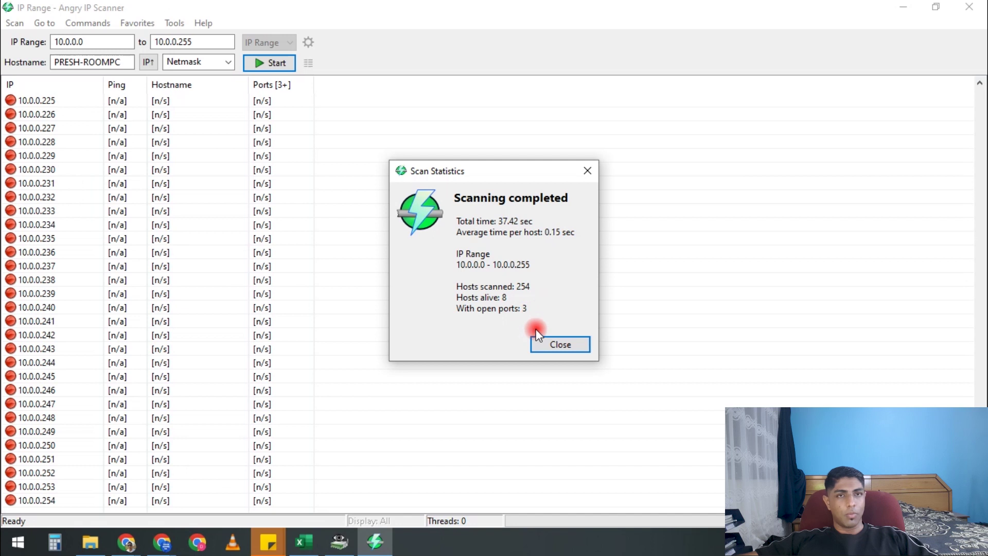
- Close the Scan Statistics summary and review the live hosts around 10.0.0.100–107
click(541, 344)
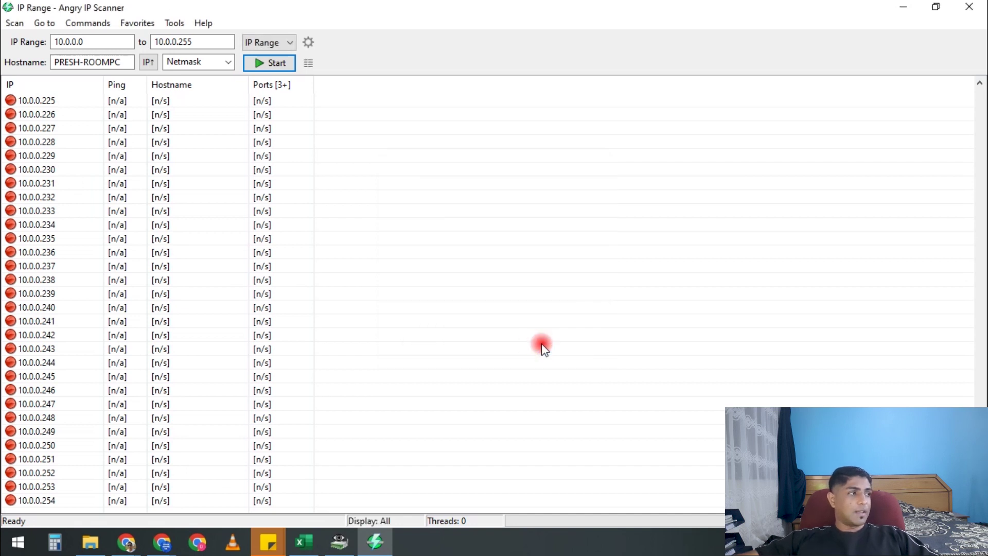
scroll(183, 269, up, 20)
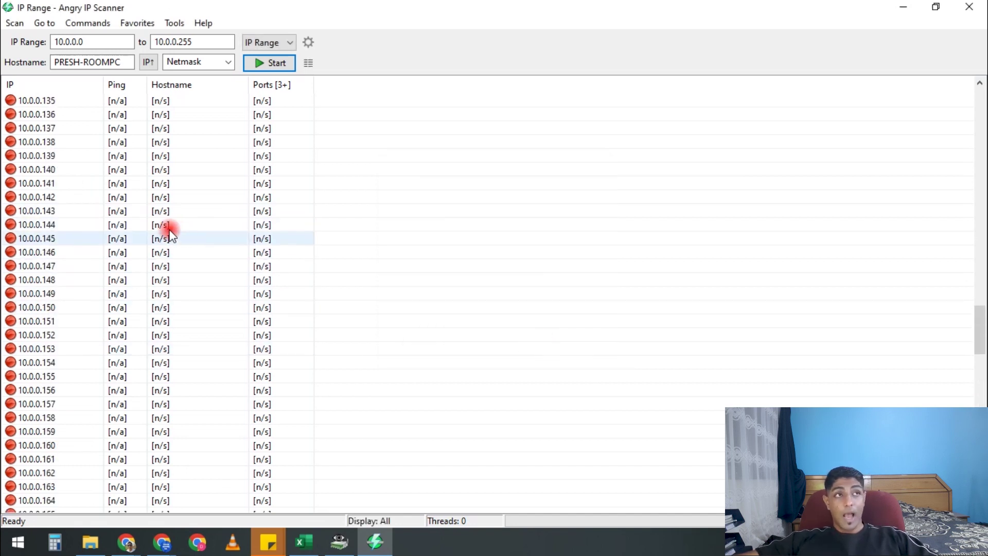
scroll(172, 234, up, 20)
scroll(175, 231, down, 6)
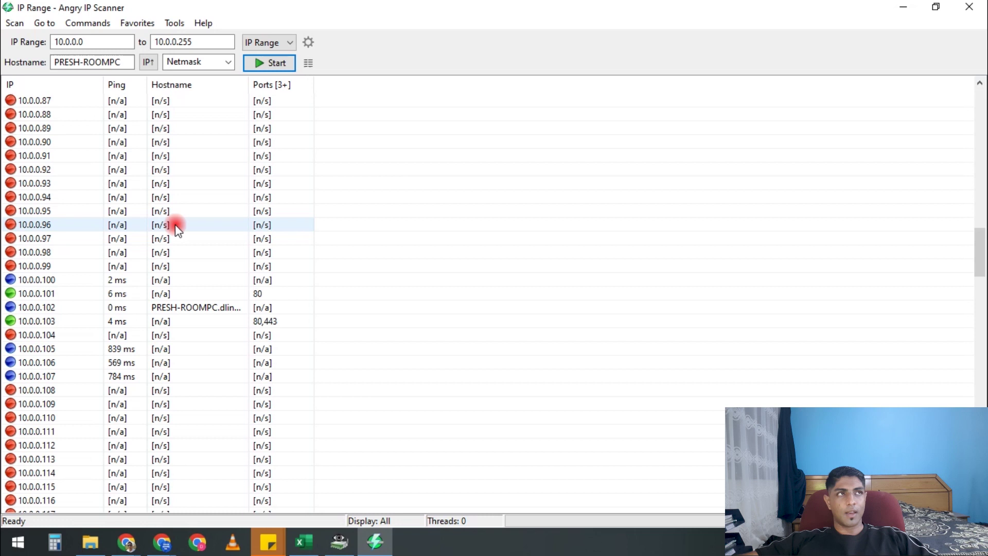
scroll(176, 228, up, 3)
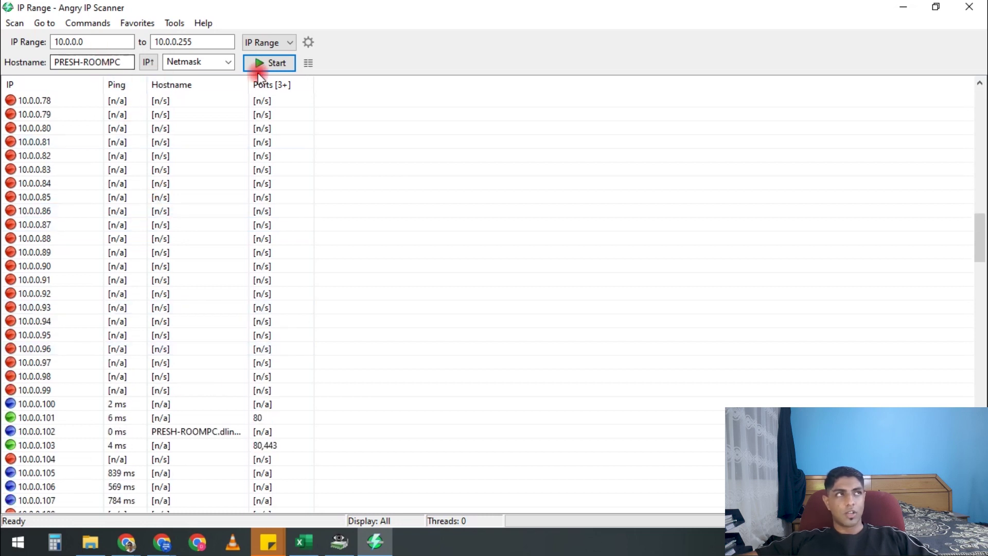
- Switch the feeder to Random with base IP 10.0.0.0 and mask 255...0
click(274, 42)
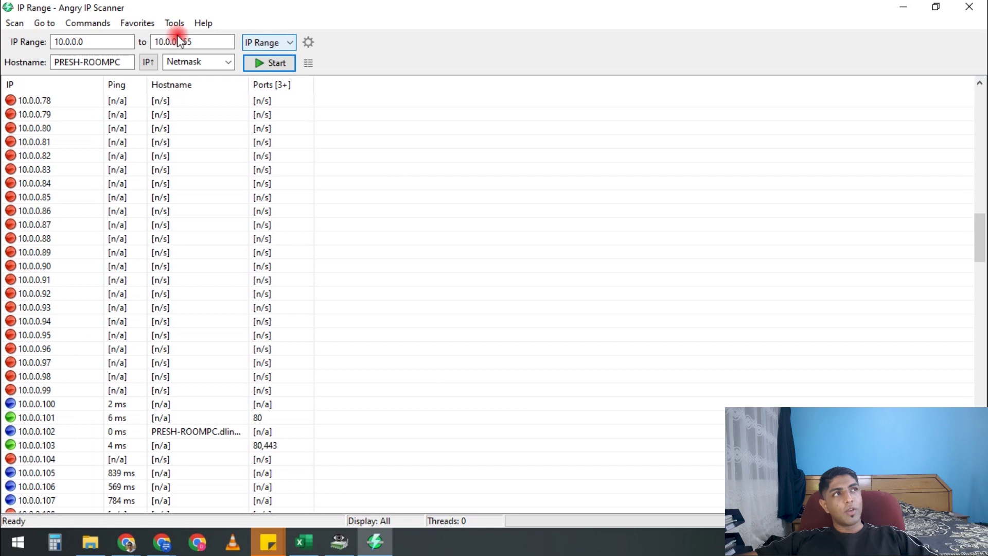
click(281, 42)
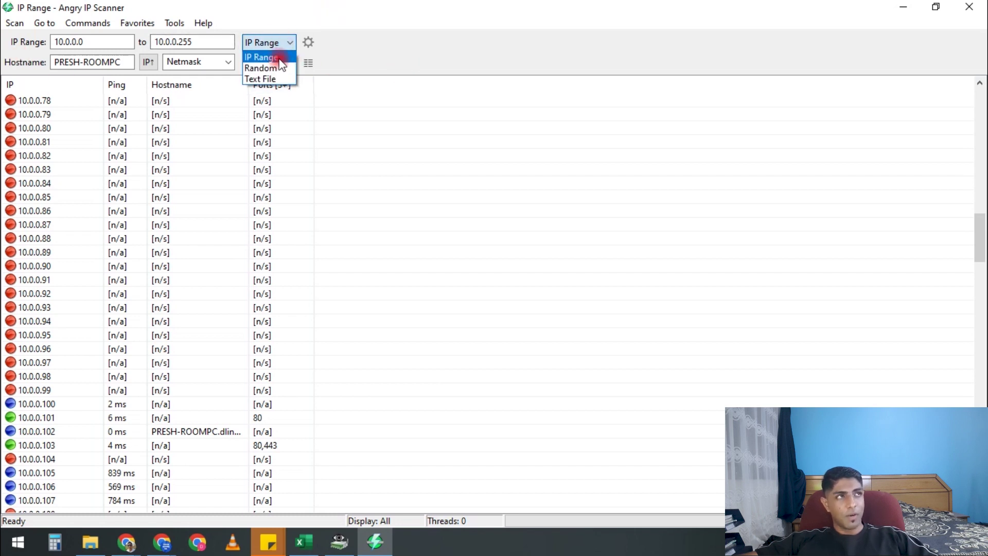
click(274, 69)
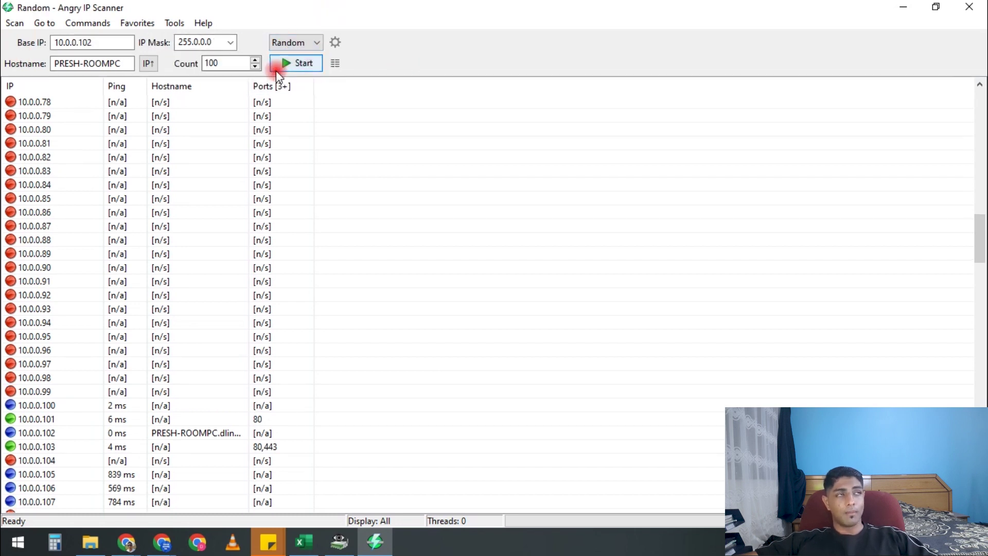
click(85, 43)
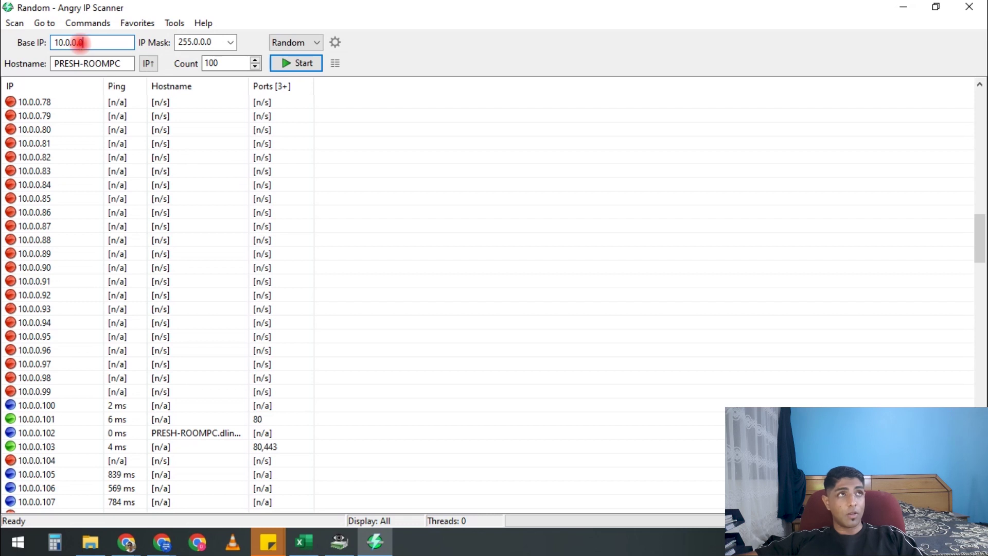
click(226, 42)
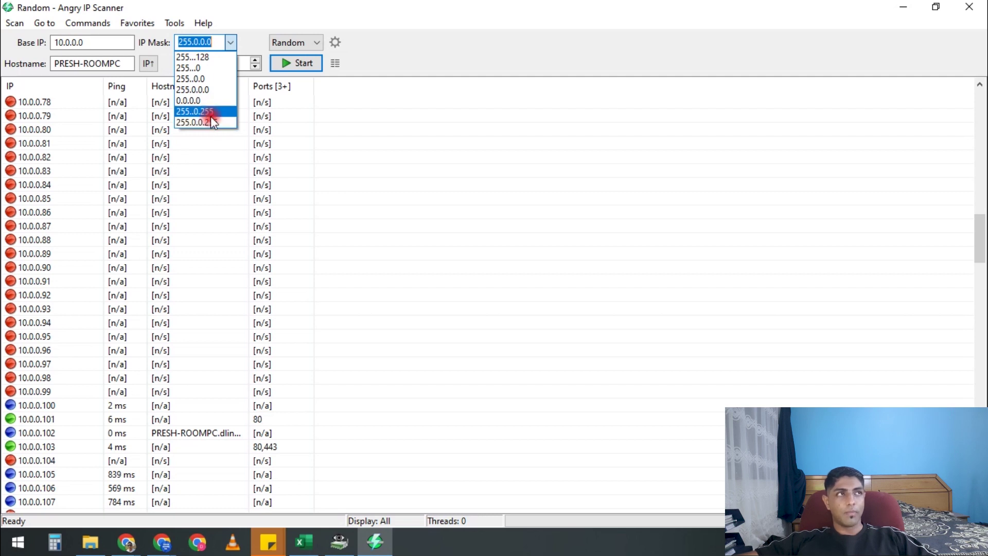
click(205, 67)
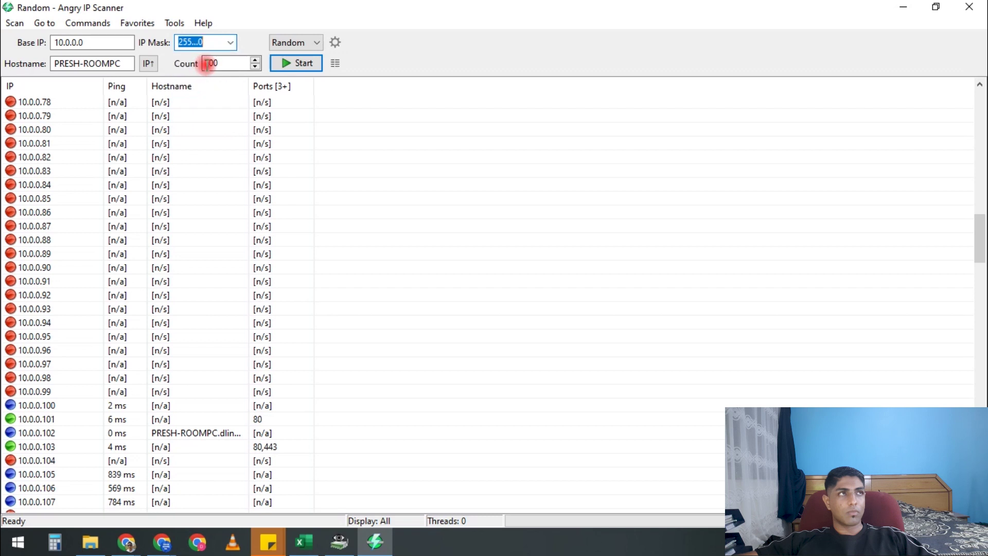
click(329, 63)
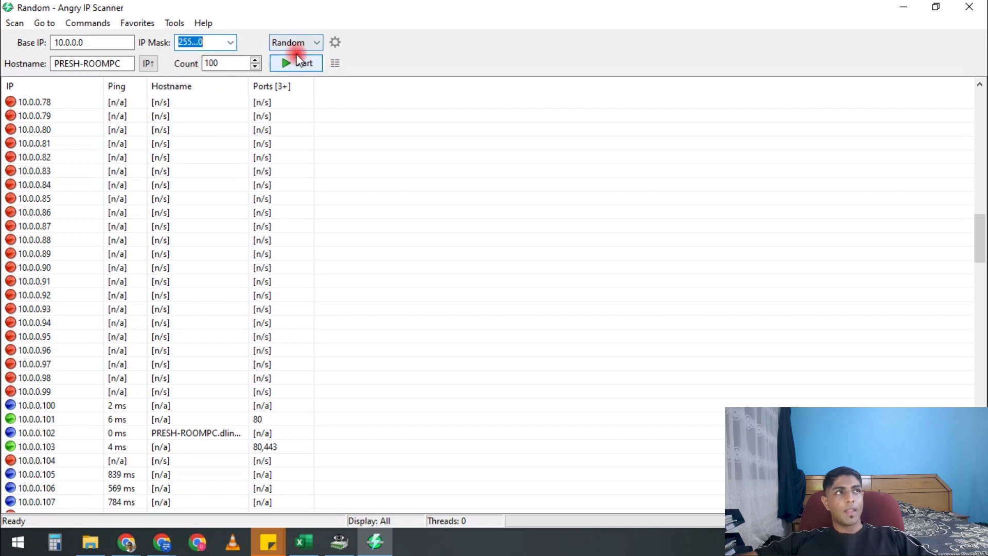
- Raise the random scan Count to about 125 addresses
click(255, 60)
click(255, 60)
click(254, 60)
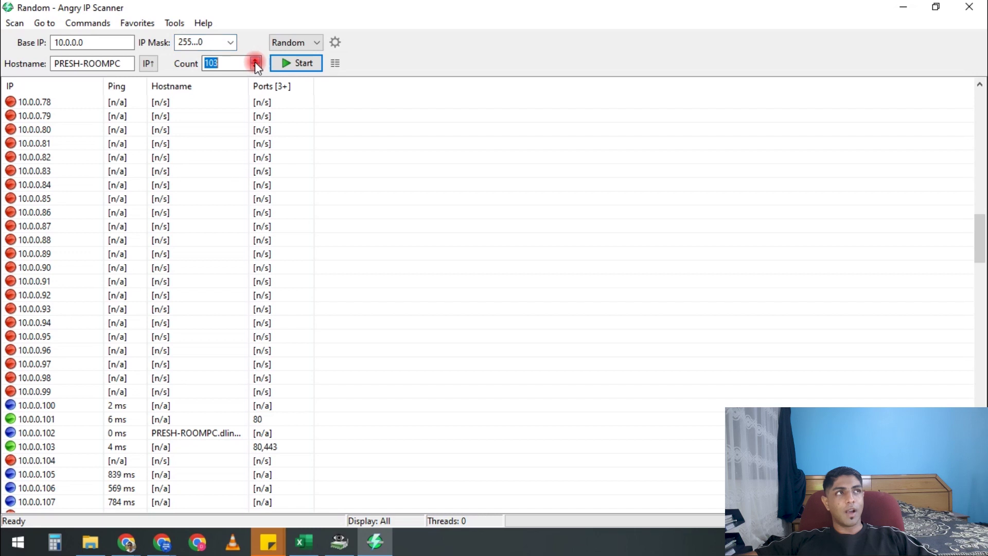
double_click(255, 60)
click(255, 60)
double_click(255, 61)
click(255, 61)
double_click(254, 61)
double_click(255, 60)
double_click(255, 61)
double_click(255, 60)
double_click(255, 61)
click(255, 60)
double_click(255, 60)
click(255, 60)
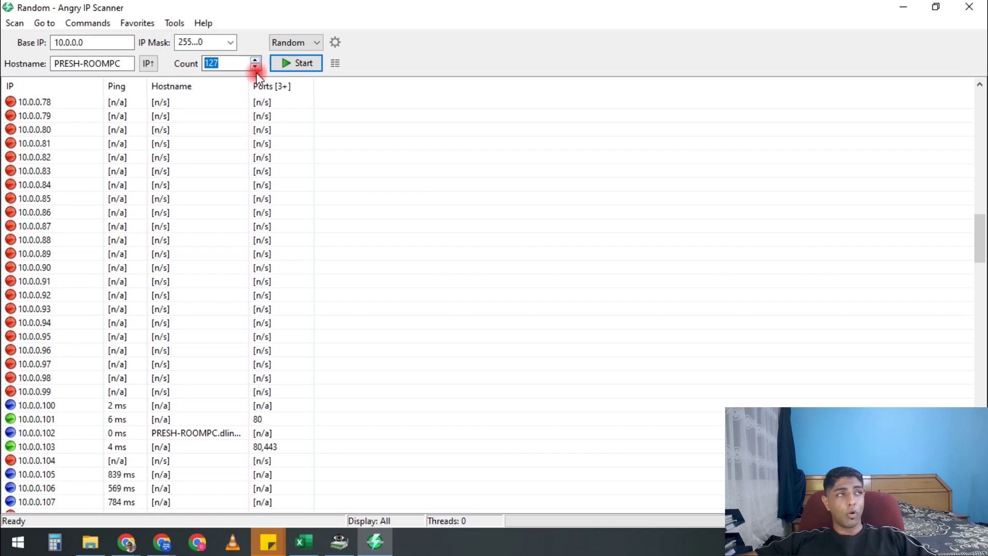
- Run the random scan, discarding previous results, and close the statistics showing 4 hosts alive
click(296, 62)
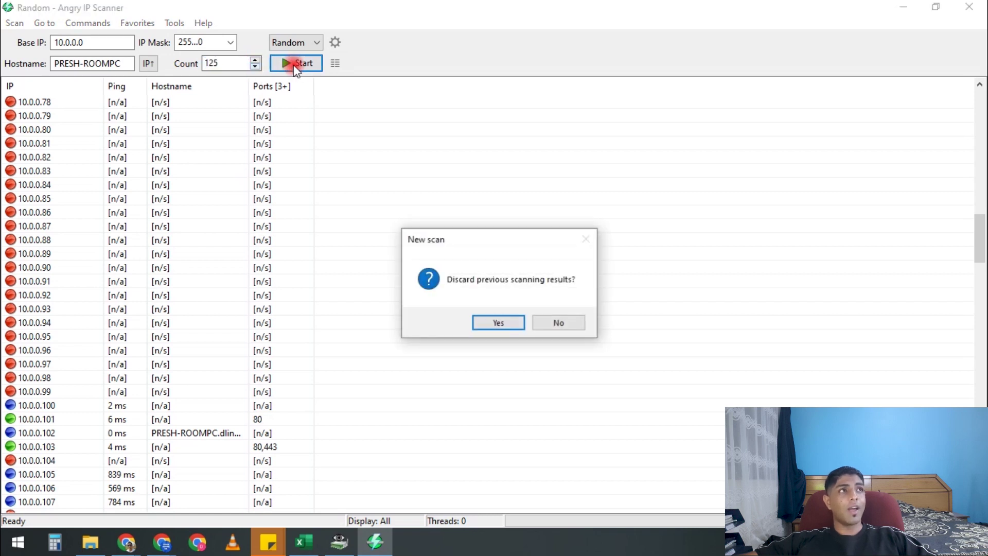
click(499, 321)
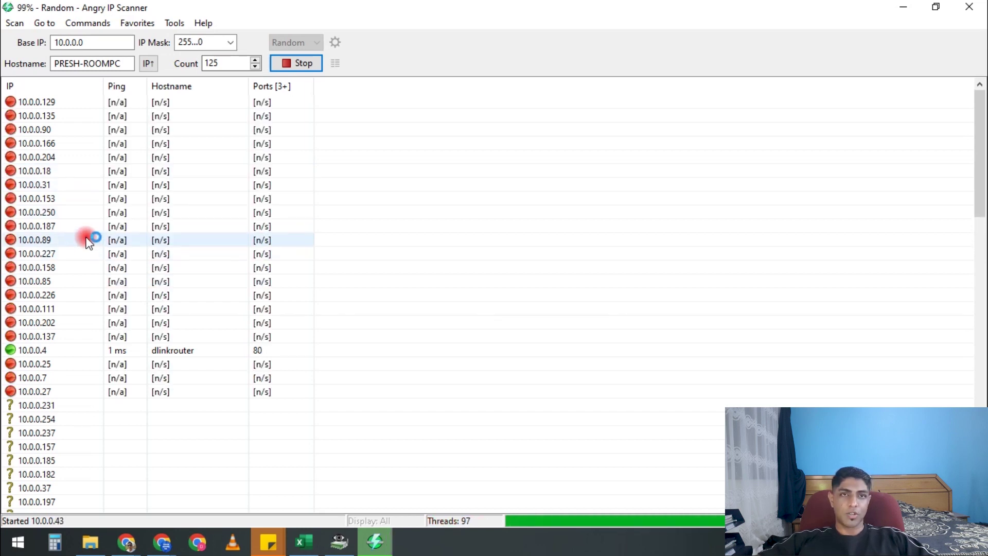
scroll(88, 242, down, 1)
scroll(89, 242, down, 4)
scroll(88, 242, up, 5)
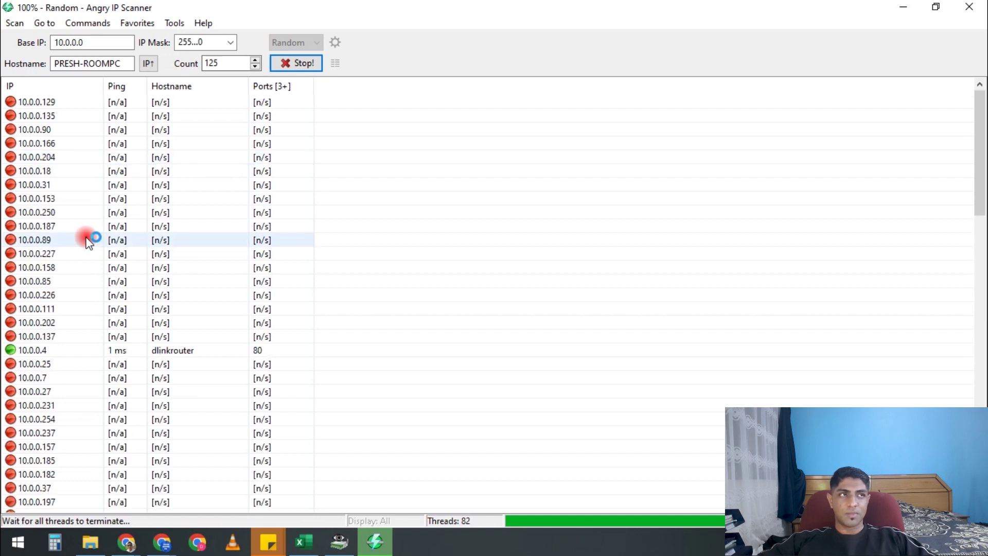
scroll(88, 242, down, 11)
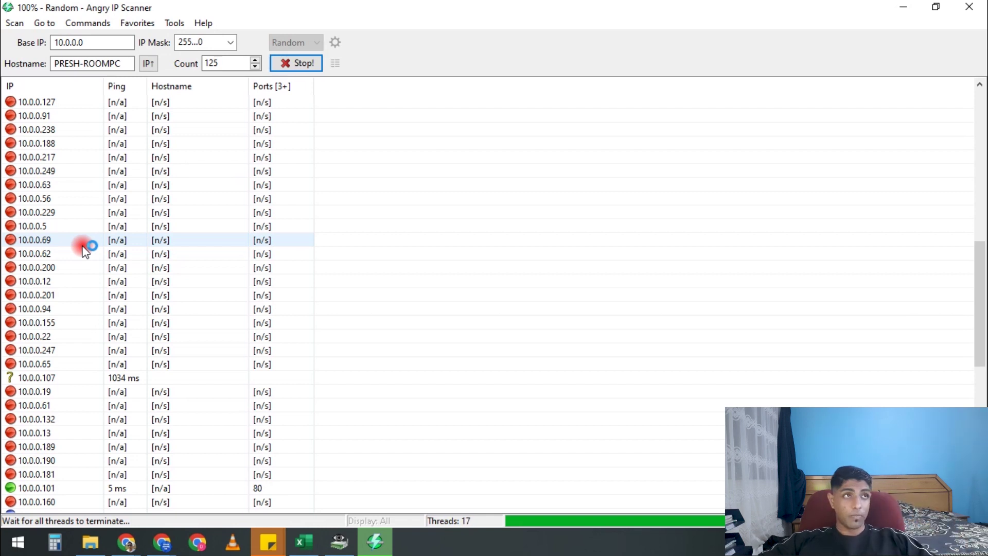
scroll(72, 229, up, 11)
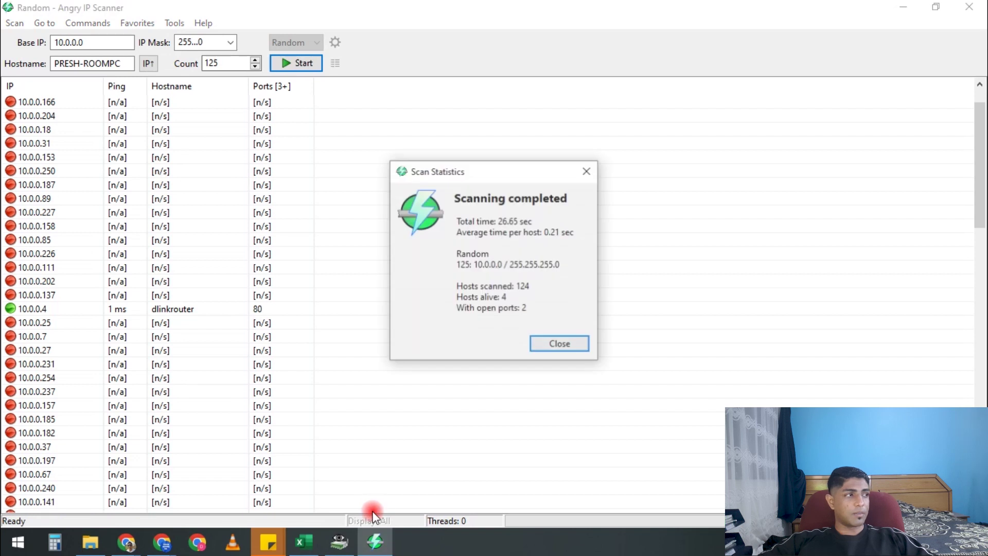
click(563, 343)
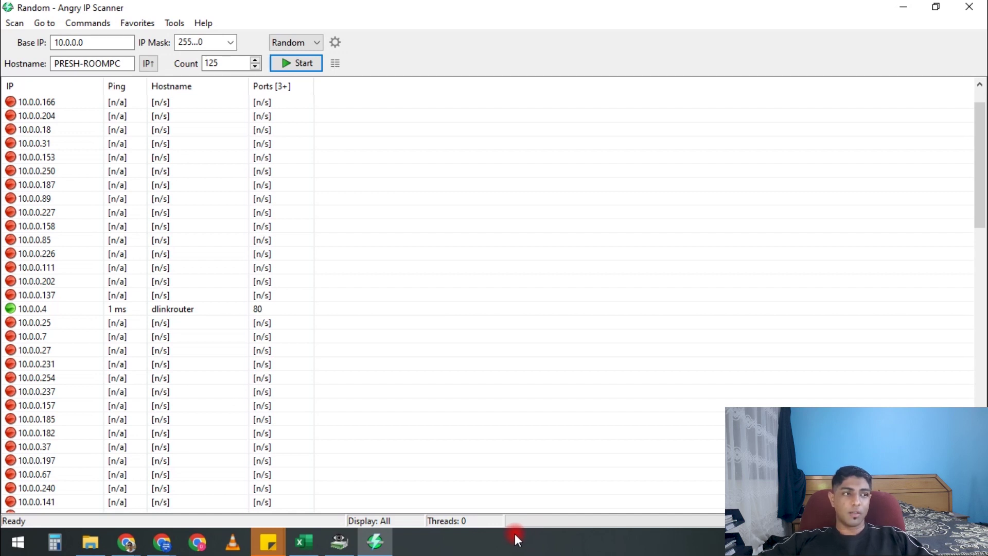
- Return to the D-Link admin and open Advanced > Network Filter to view the MAC filter denying nine MACs
click(126, 541)
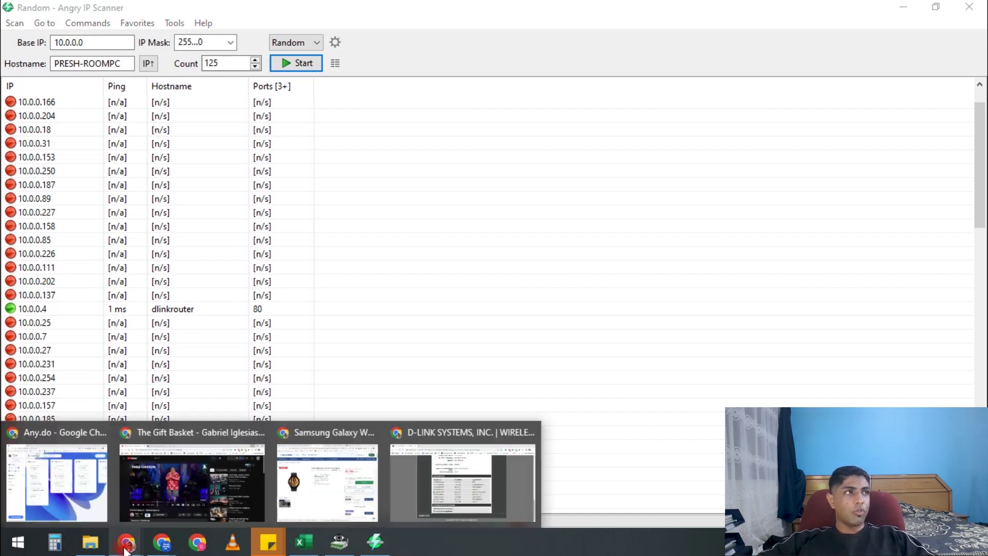
click(488, 511)
scroll(468, 264, up, 15)
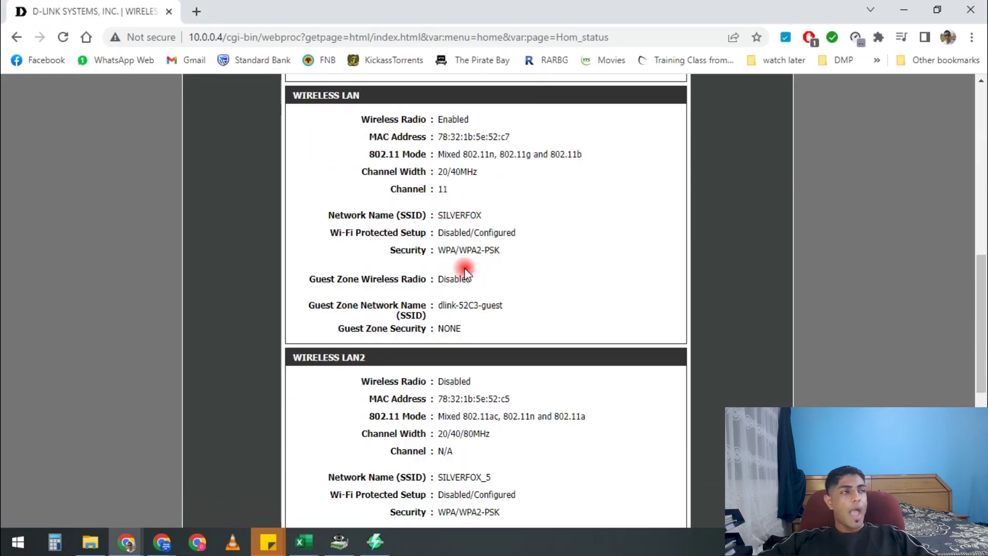
scroll(466, 272, up, 3)
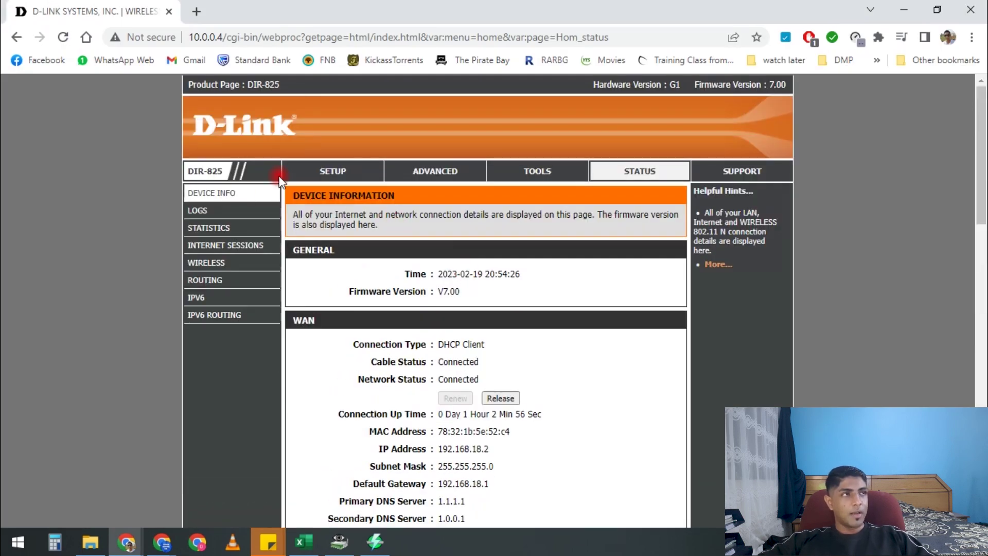
click(333, 172)
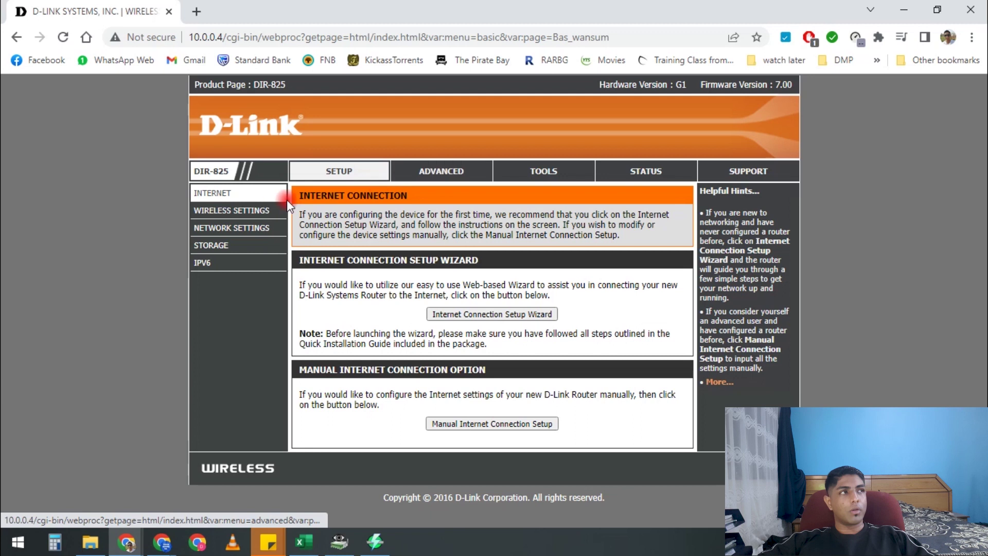
click(451, 174)
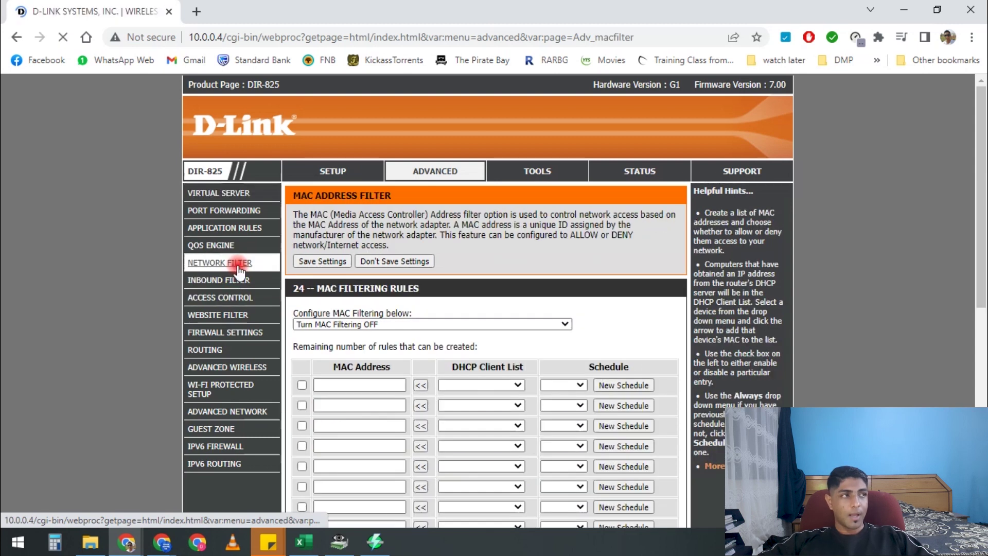
scroll(430, 270, down, 4)
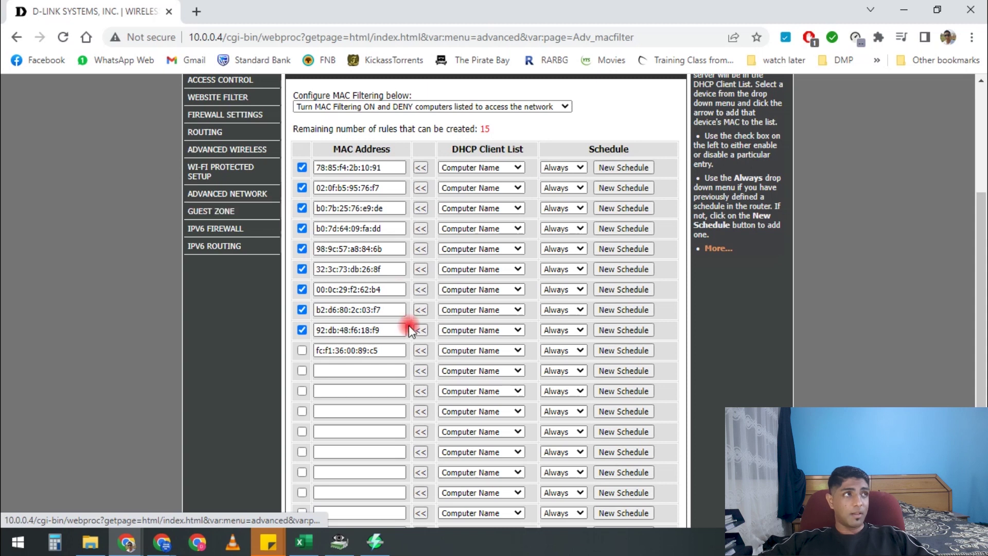
scroll(370, 227, up, 3)
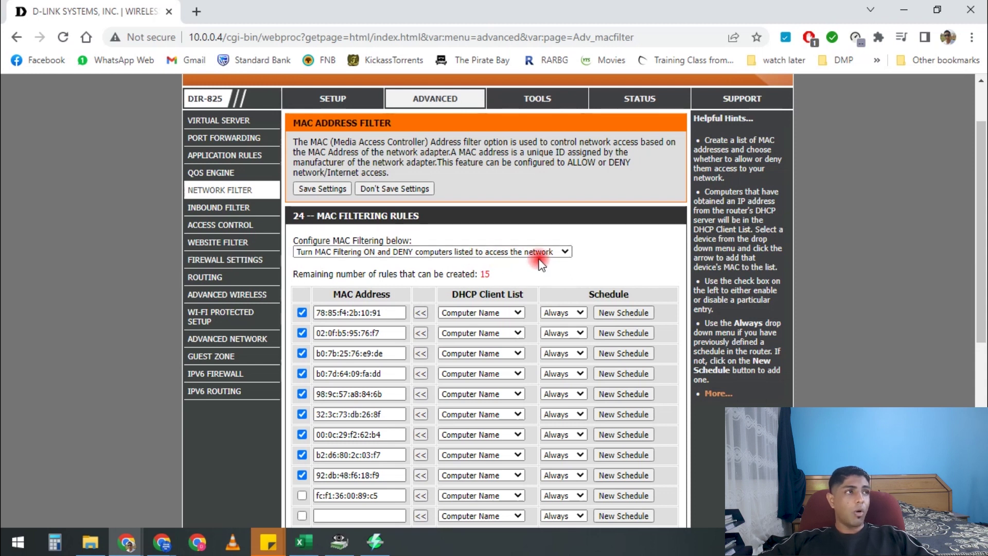
scroll(378, 347, down, 1)
scroll(379, 347, down, 2)
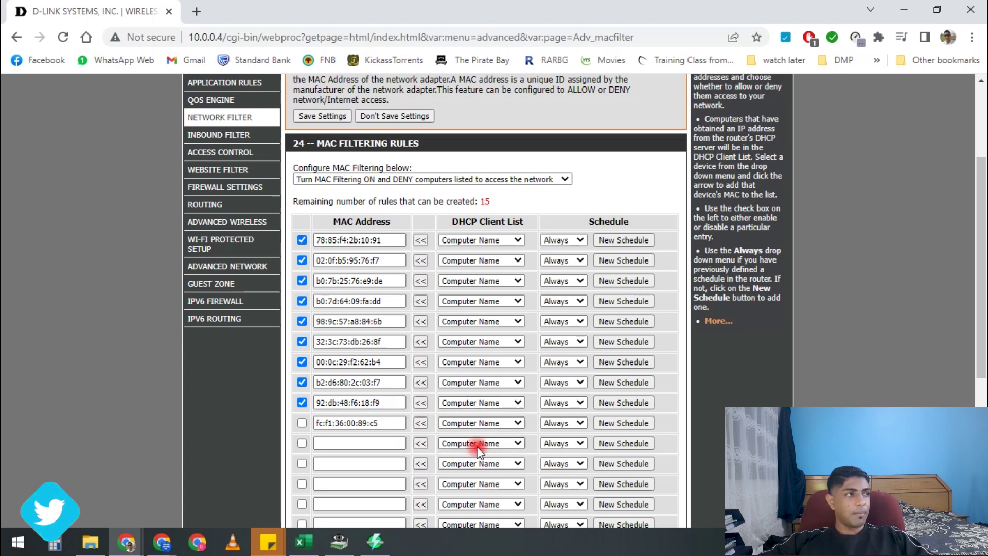
click(497, 424)
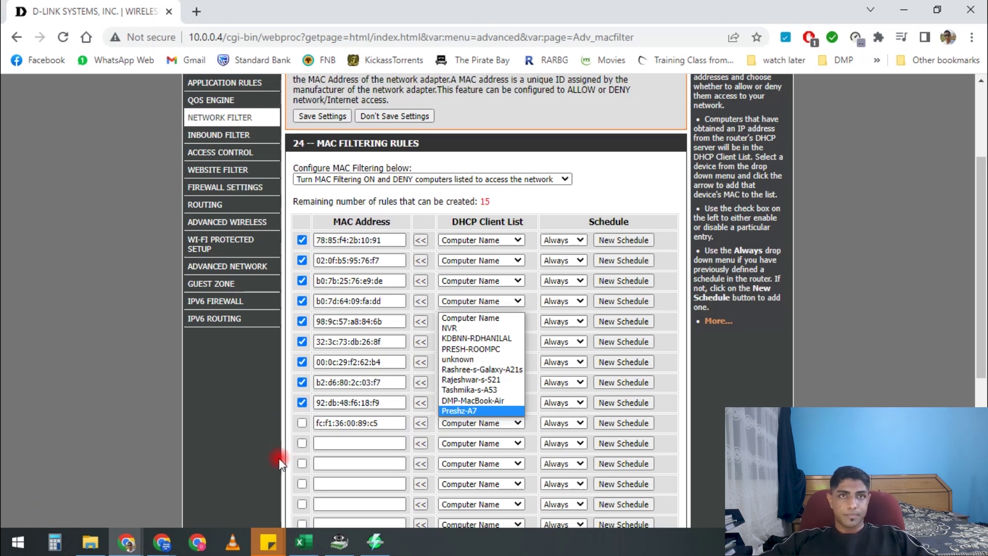
click(342, 453)
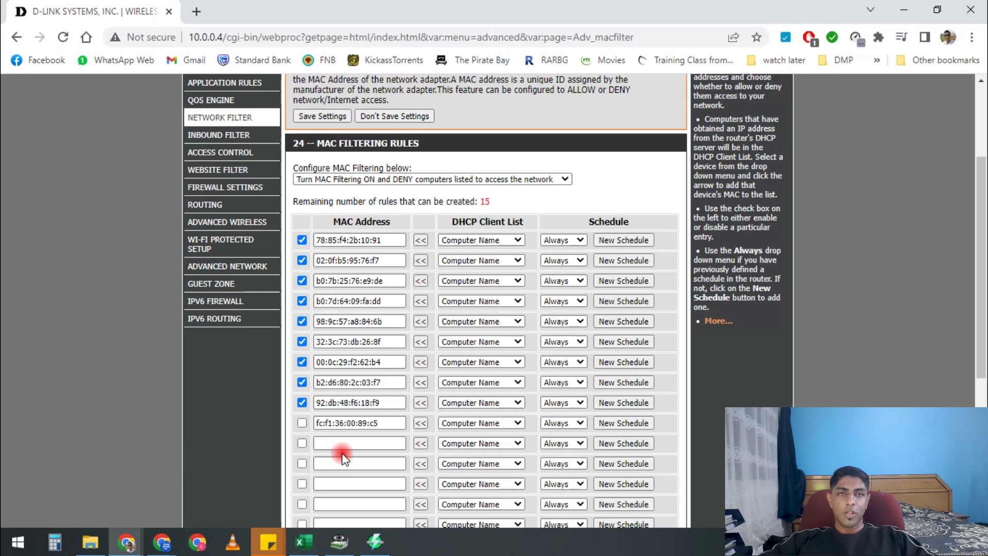